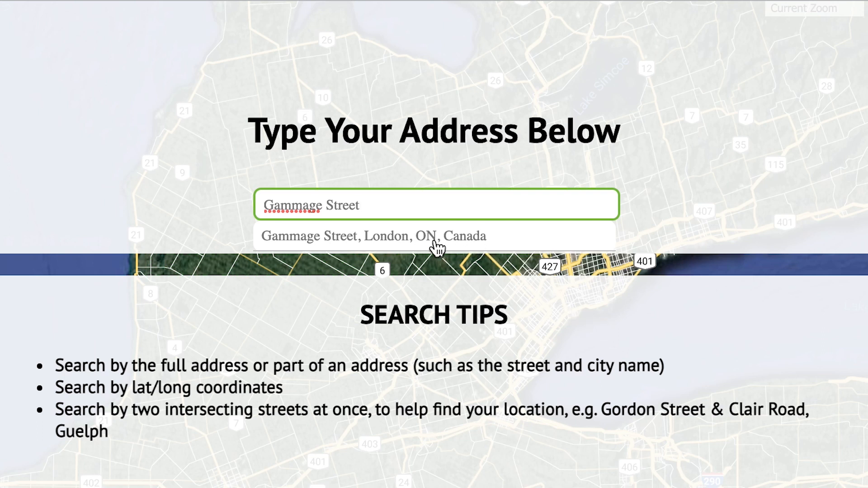
- Choose the Gammage Street, London suggestion and center the map on the Cheapside St intersection
left_click(417, 240)
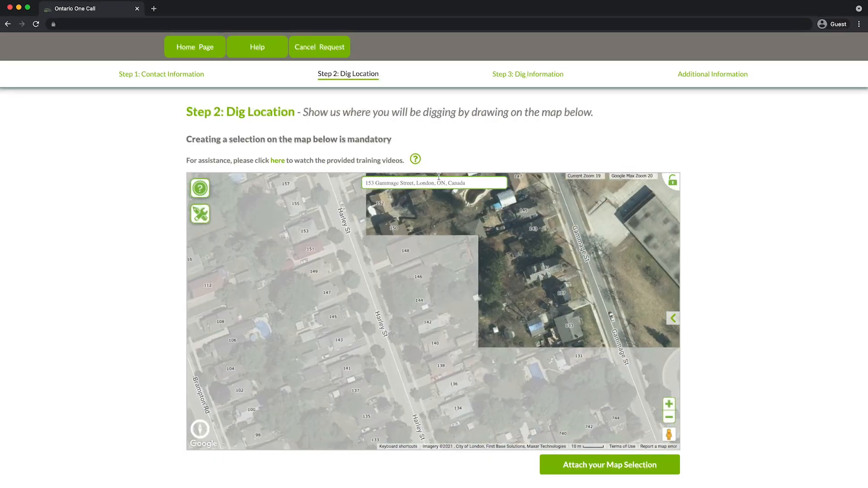
left_click_drag(530, 223, 397, 263)
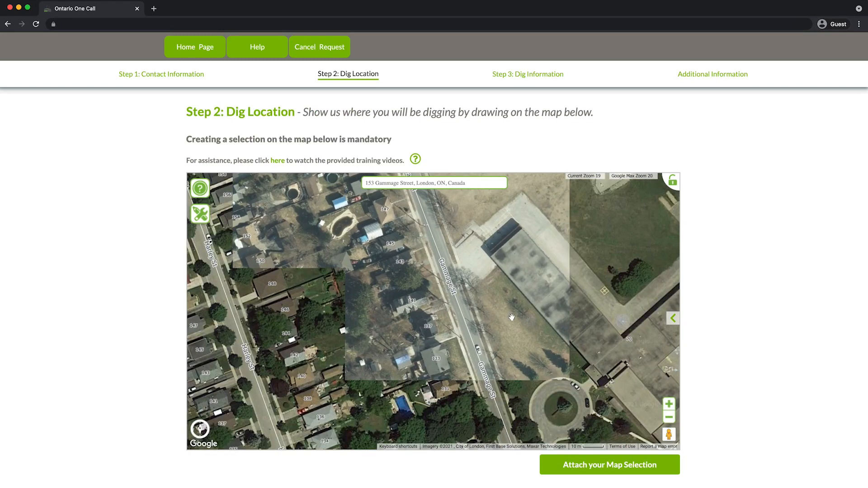
left_click_drag(512, 317, 397, 404)
left_click_drag(524, 265, 573, 487)
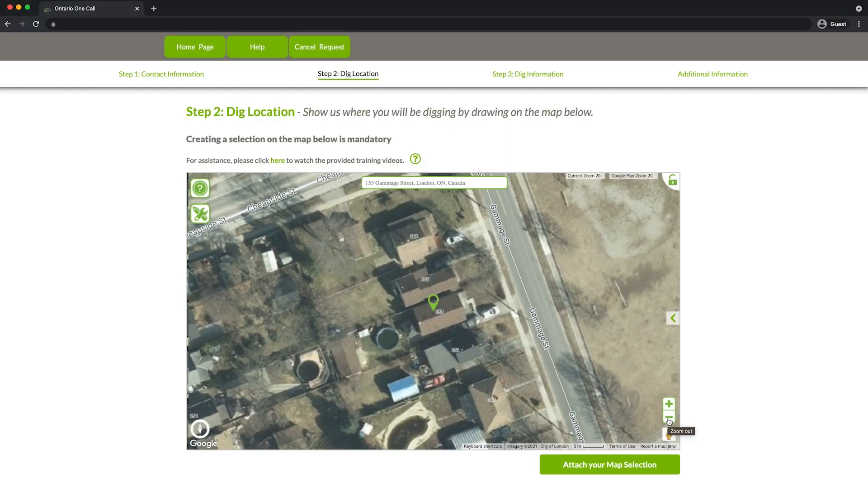
left_click(670, 418)
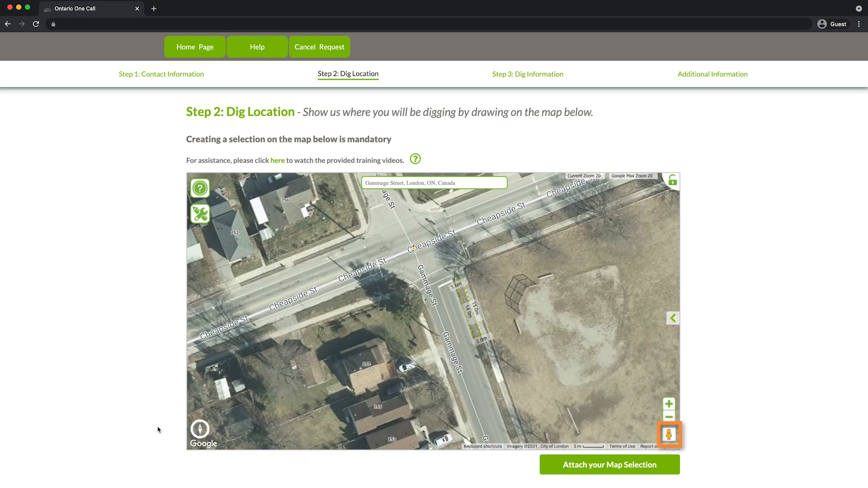
left_click_drag(670, 434, 447, 336)
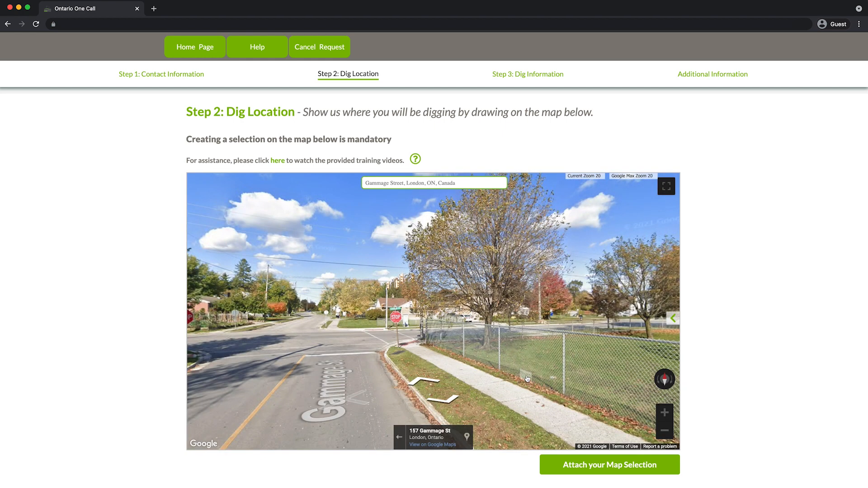
left_click_drag(525, 374, 586, 344)
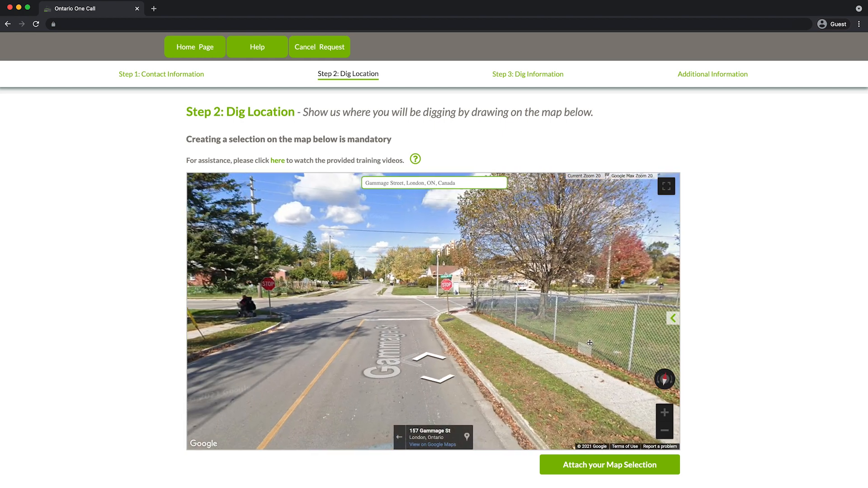
left_click(399, 438)
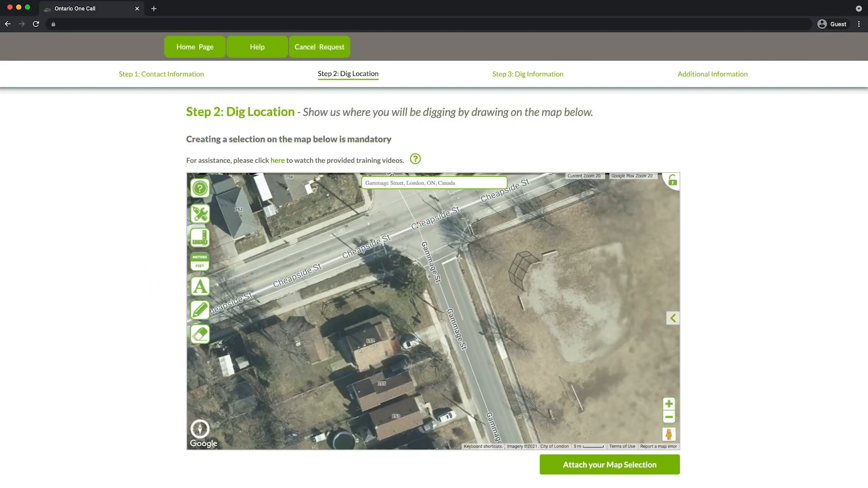
- Measure a 15 m by 2.0 m strip along Gammage St's east curb, adjusting one corner
left_click(731, 227)
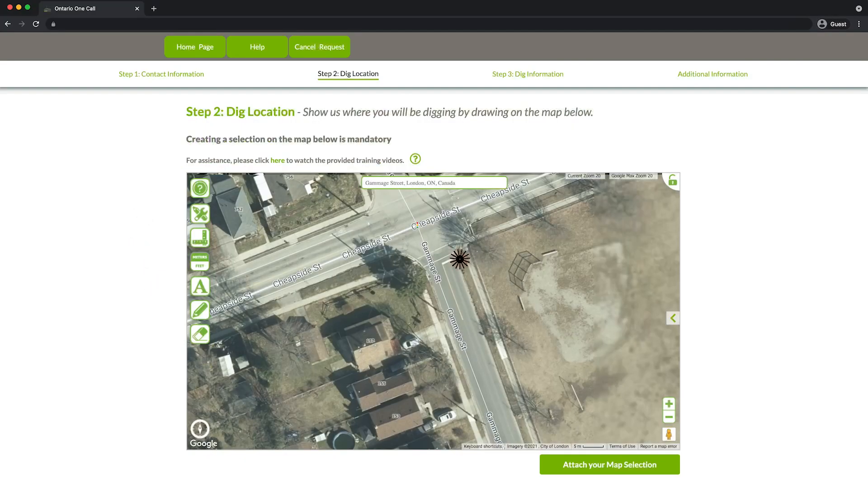
left_click(479, 313)
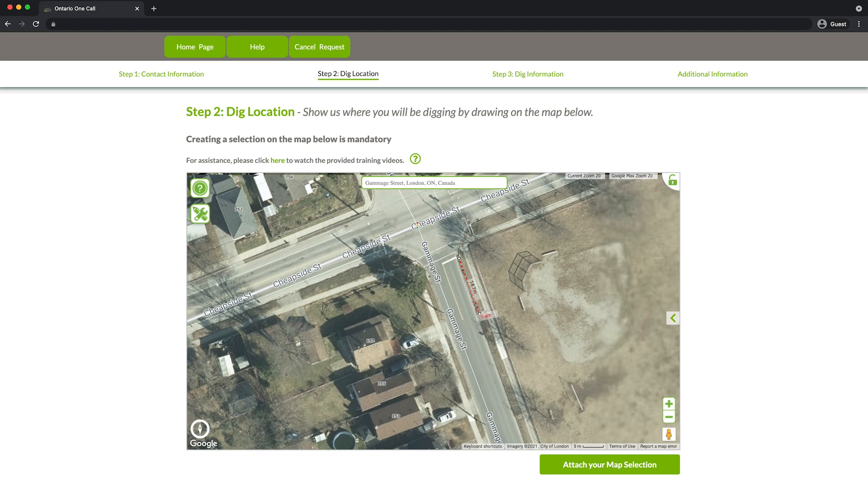
left_click(485, 312)
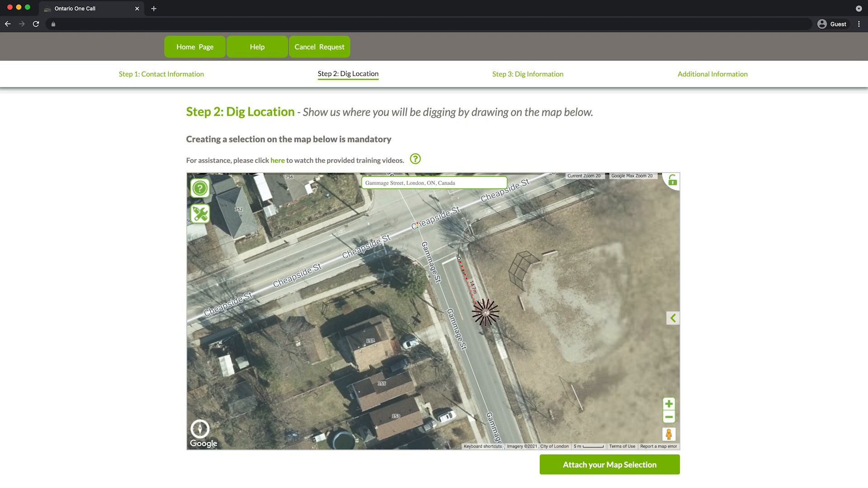
left_click(466, 256)
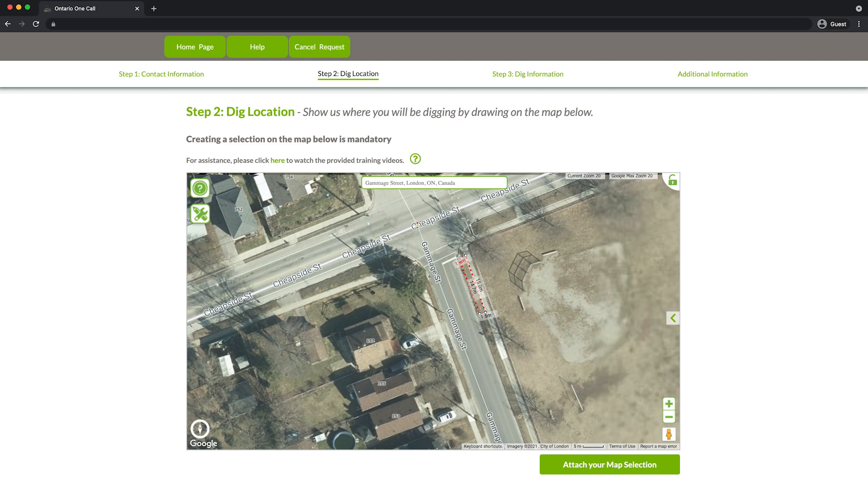
left_click(460, 259)
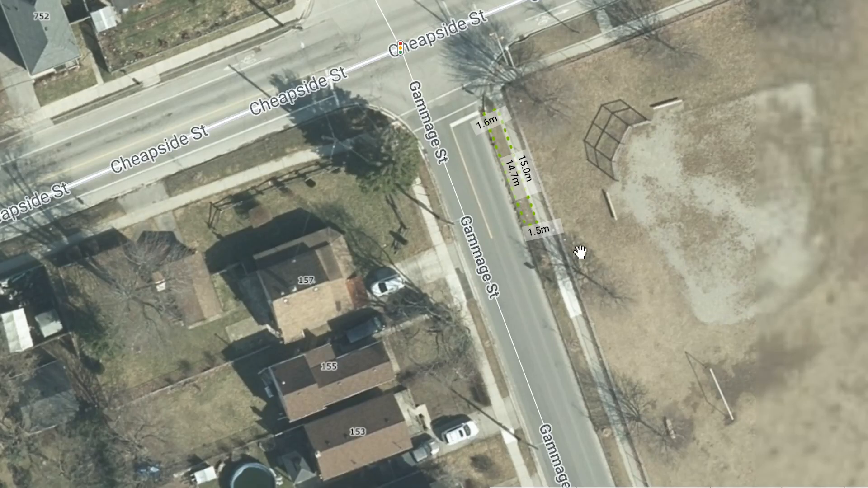
left_click(523, 203)
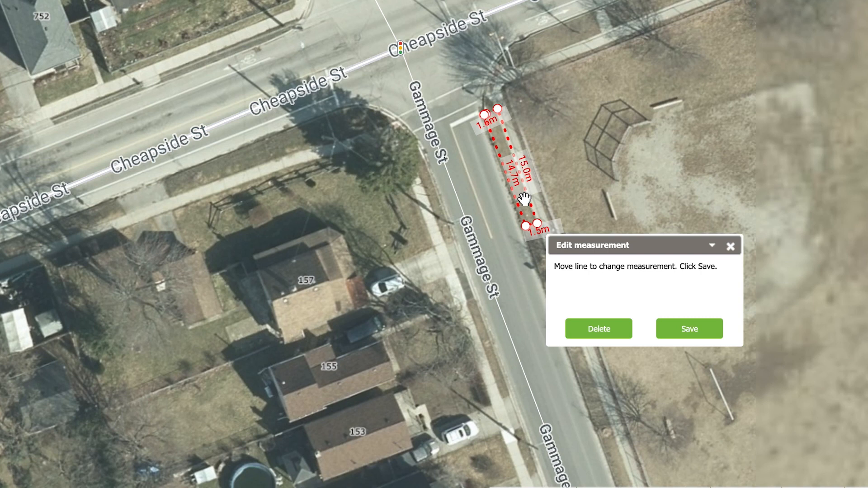
left_click_drag(526, 226, 522, 228)
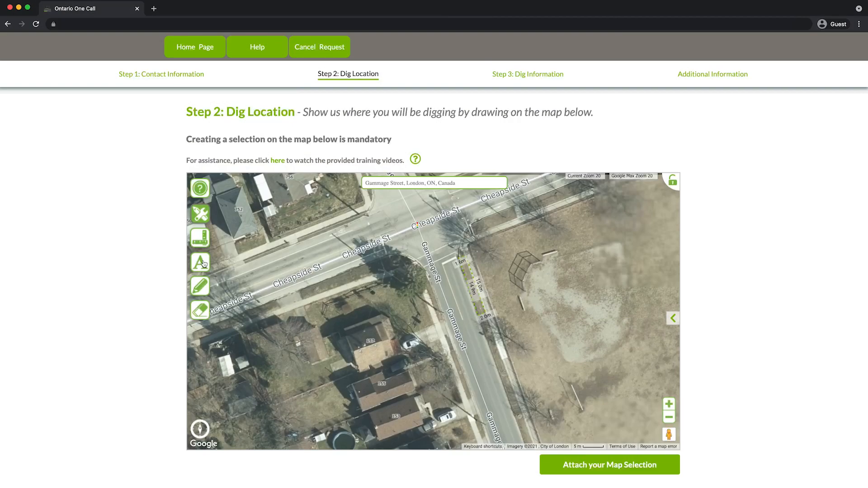
- Add a 'Bus Stop' text label beside the measured strip
left_click(203, 264)
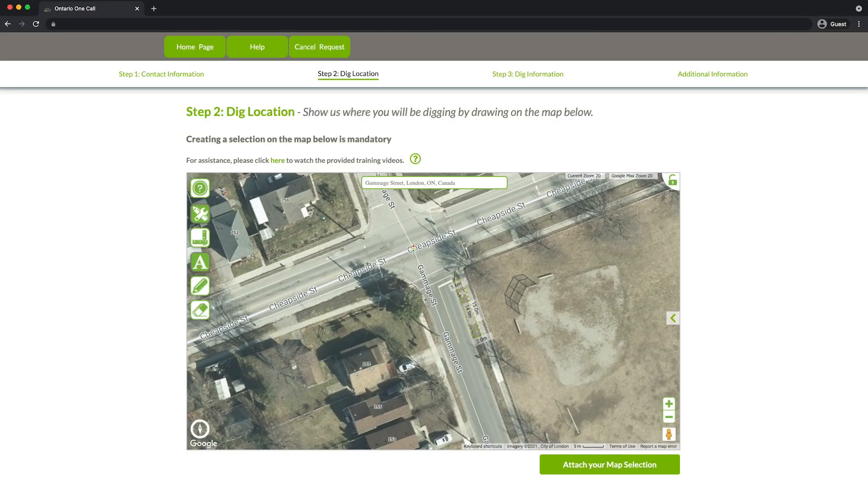
left_click(827, 232)
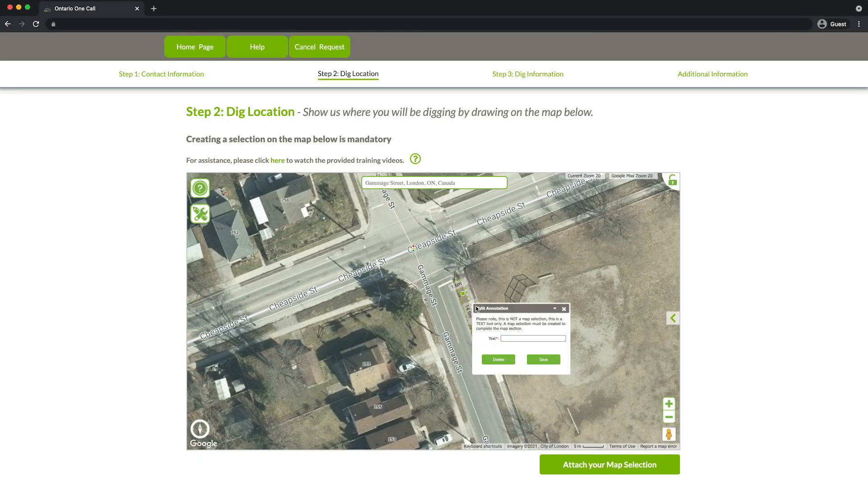
left_click(529, 339)
type("Bus Stop")
left_click(553, 364)
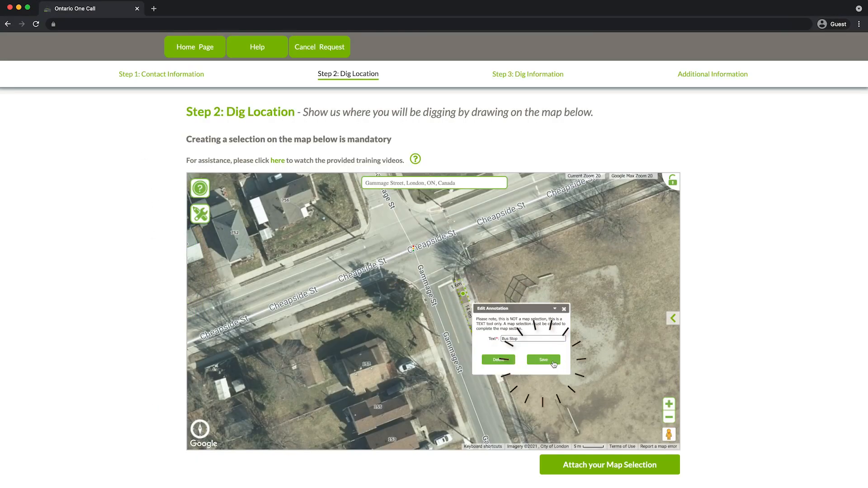
- Choose the dig-location marking tool from the expanded drawing tools, locking the map
mouse_move(199, 214)
left_click(199, 287)
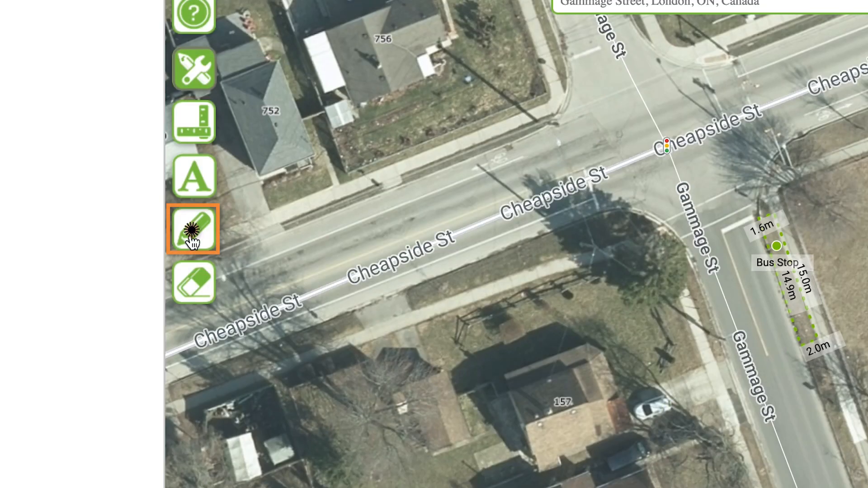
left_click(200, 291)
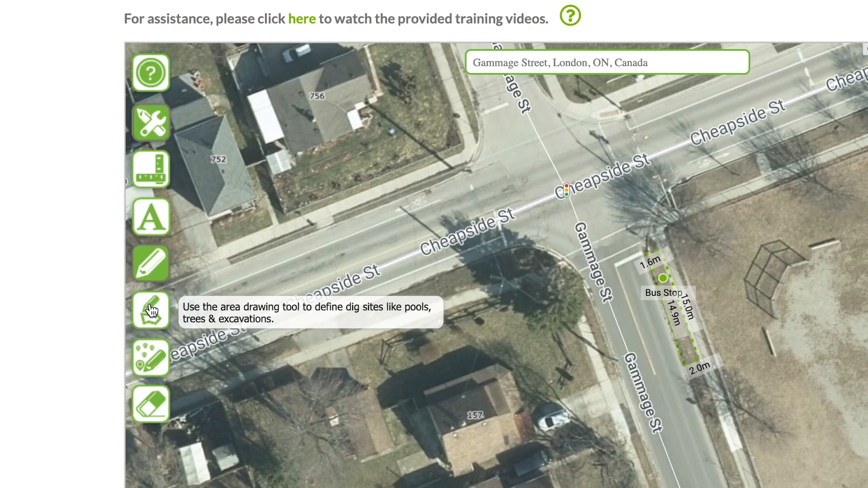
left_click(151, 311)
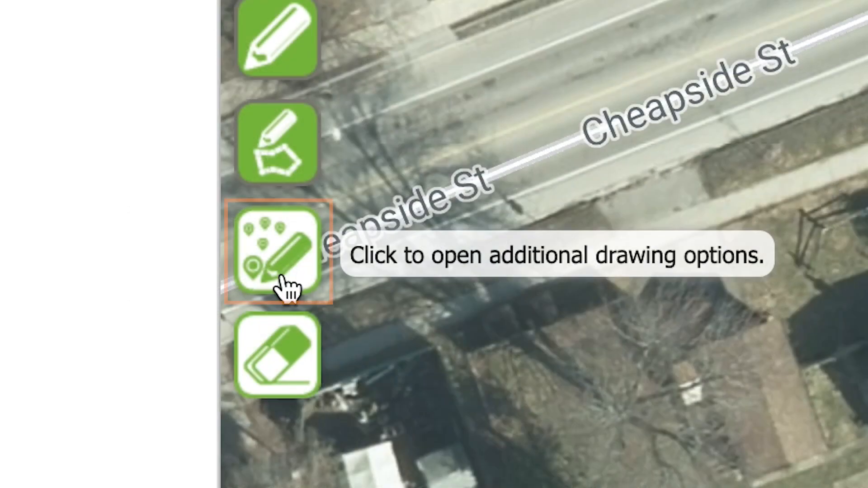
left_click(288, 288)
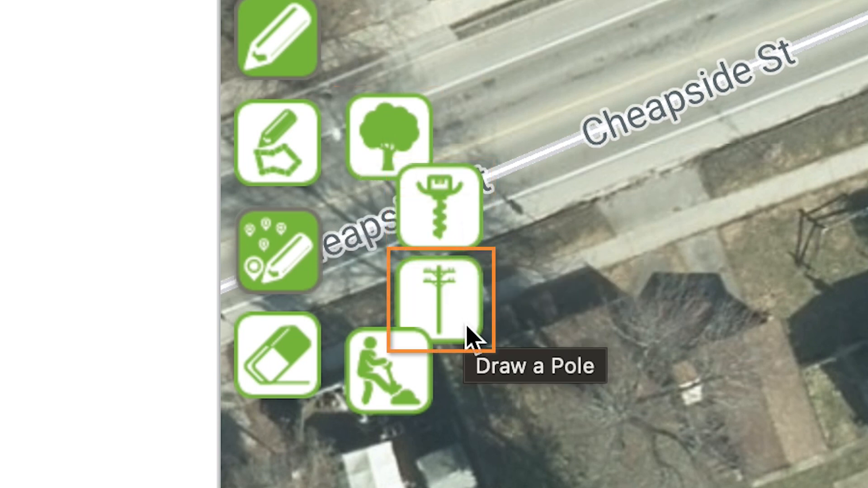
left_click(413, 375)
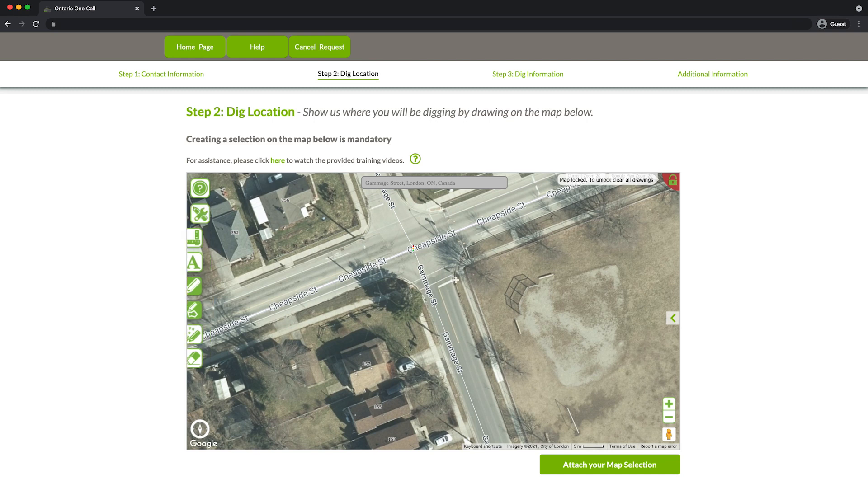
- Outline a three-corner dig site at the Cheapside corner of Gammage St
left_click(455, 279)
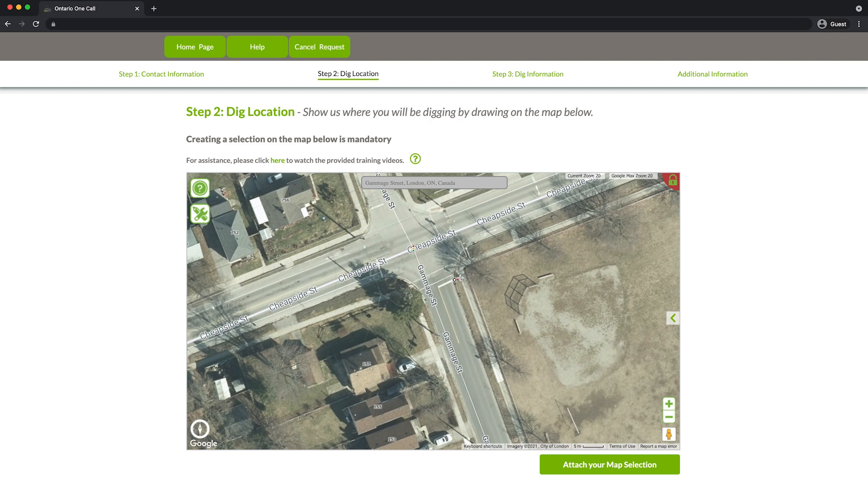
left_click(461, 278)
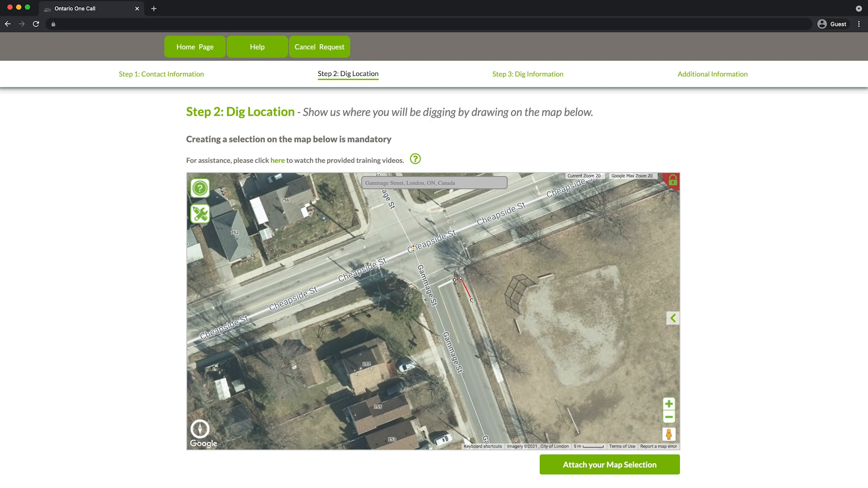
left_click(482, 341)
double_click(475, 343)
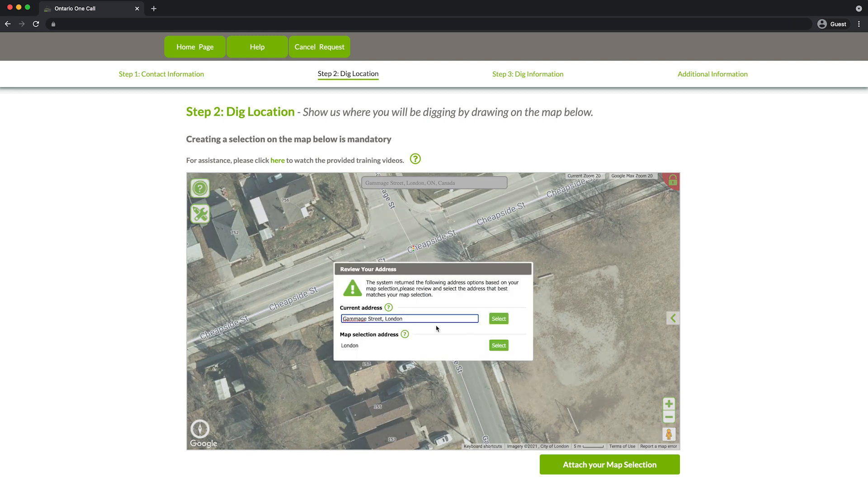
- Keep the current Gammage Street address, name the site 'Bus Stop', start date 2022/05/12
left_click(498, 320)
left_click(534, 285)
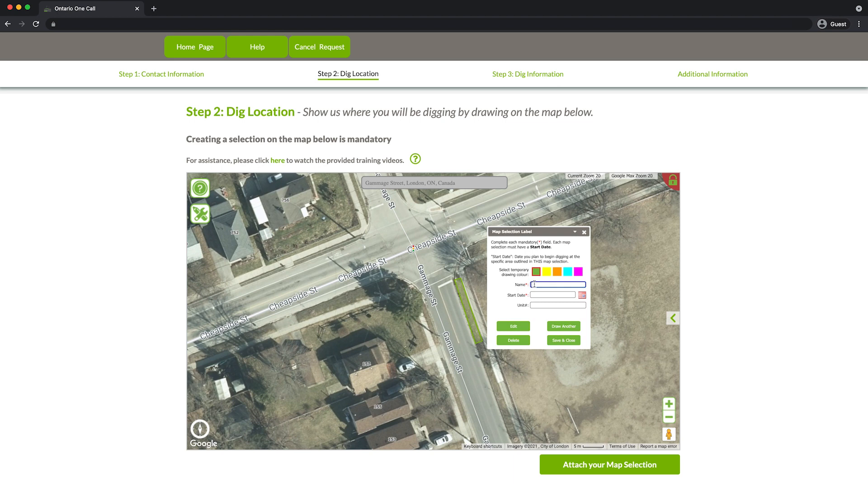
type("Bus Sto")
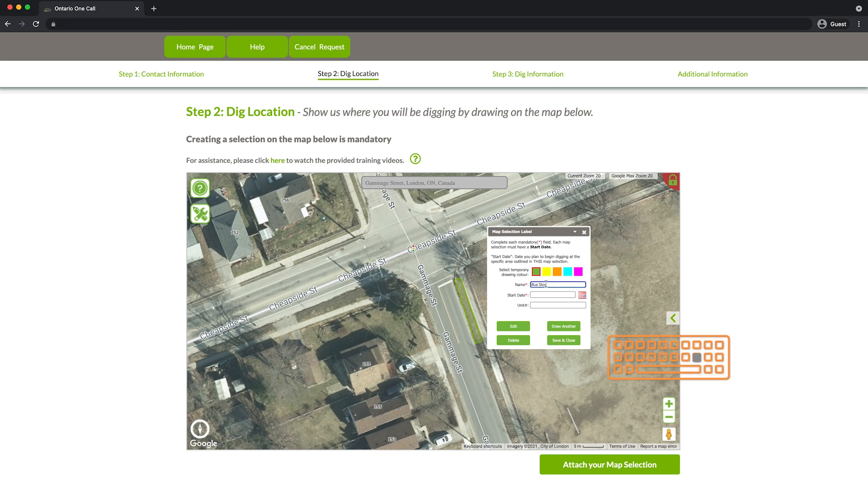
type("p")
left_click(582, 295)
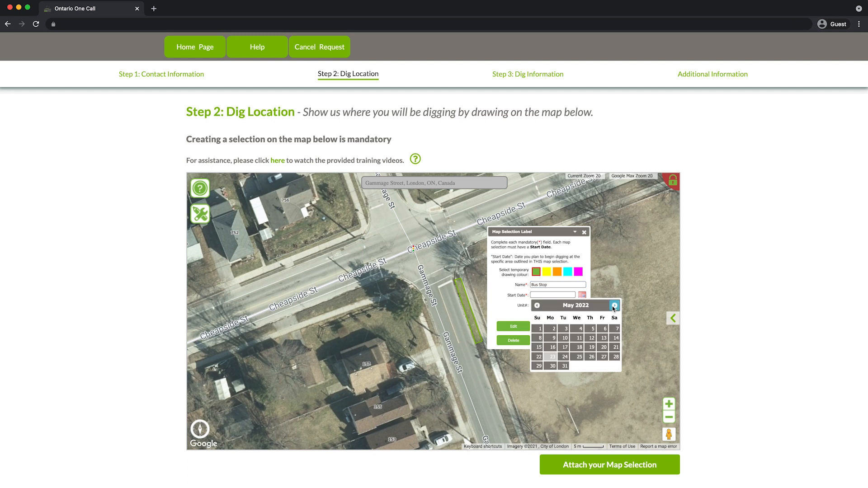
left_click(591, 339)
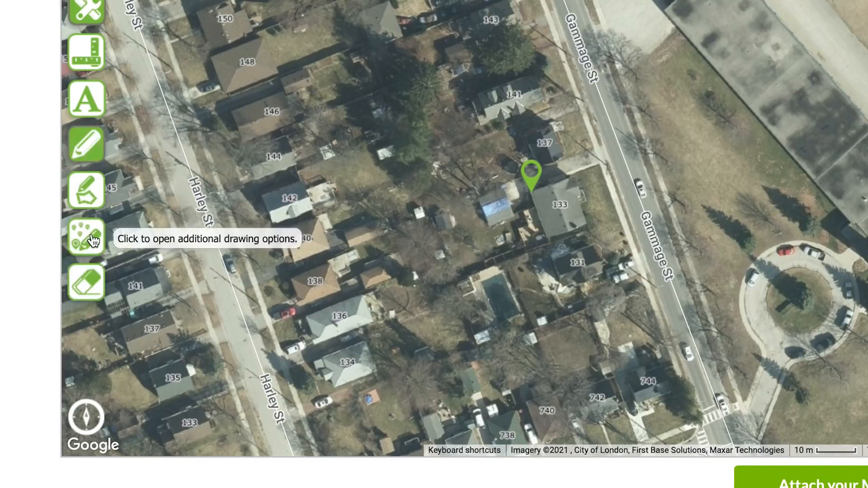
left_click(86, 237)
left_click(137, 188)
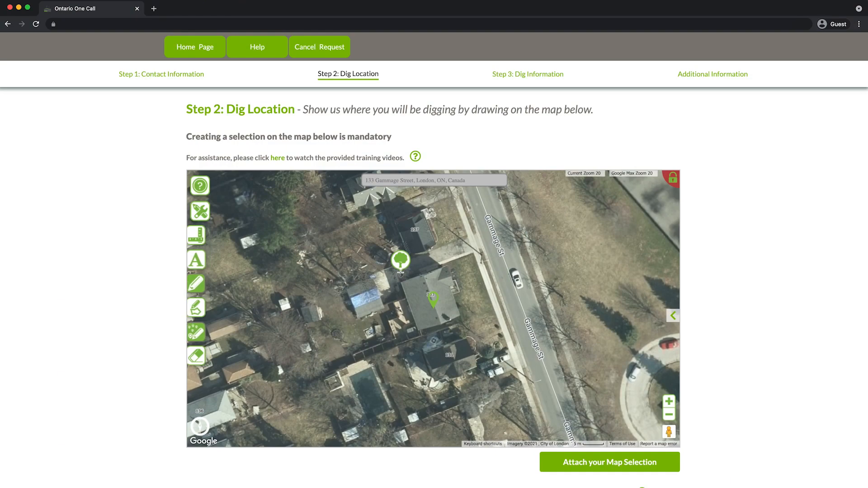
left_click(400, 271)
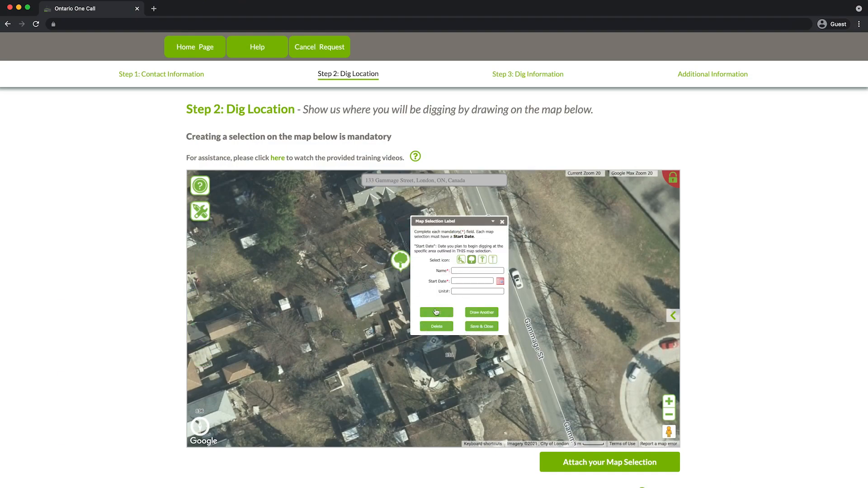
left_click(476, 269)
type("Tree")
left_click(500, 281)
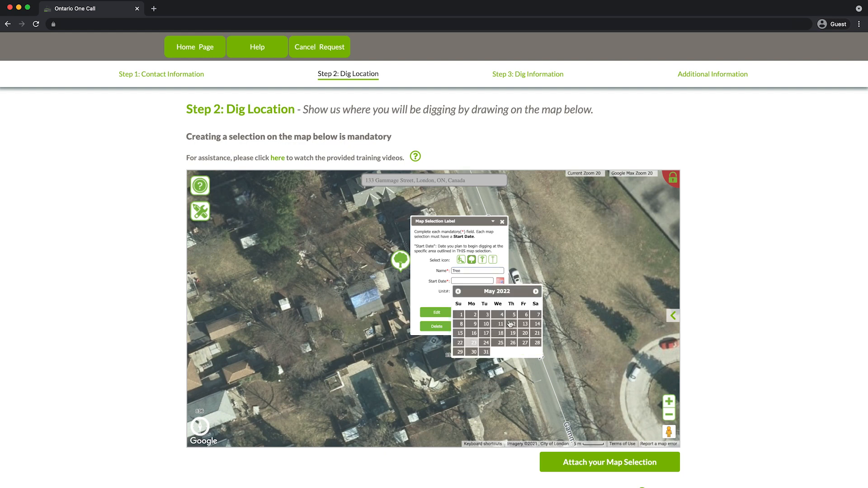
left_click(506, 320)
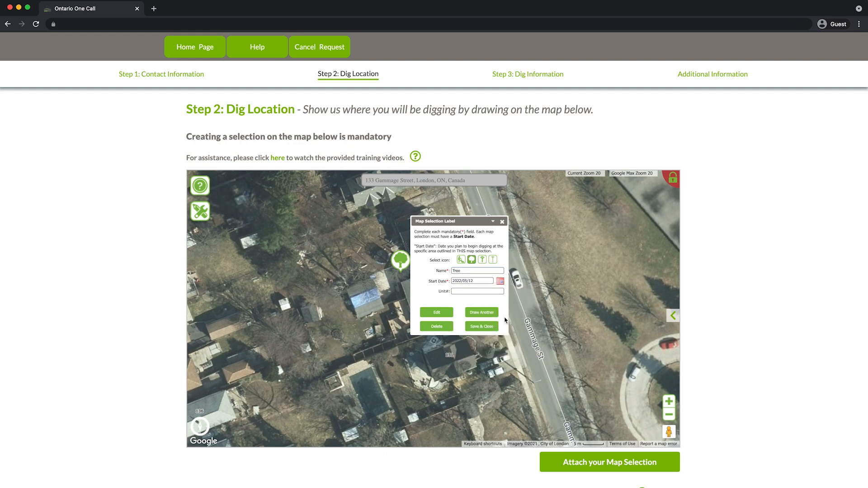
left_click(483, 334)
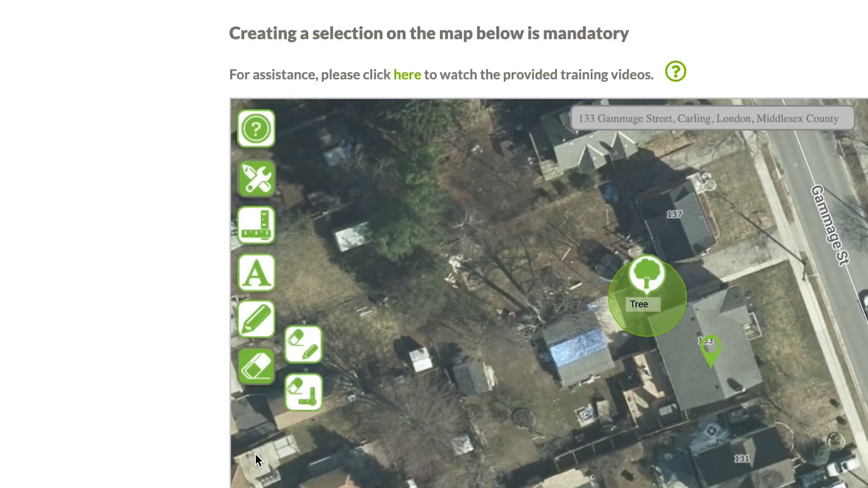
- Erase all map drawings and delete the existing tree dig site
left_click(306, 350)
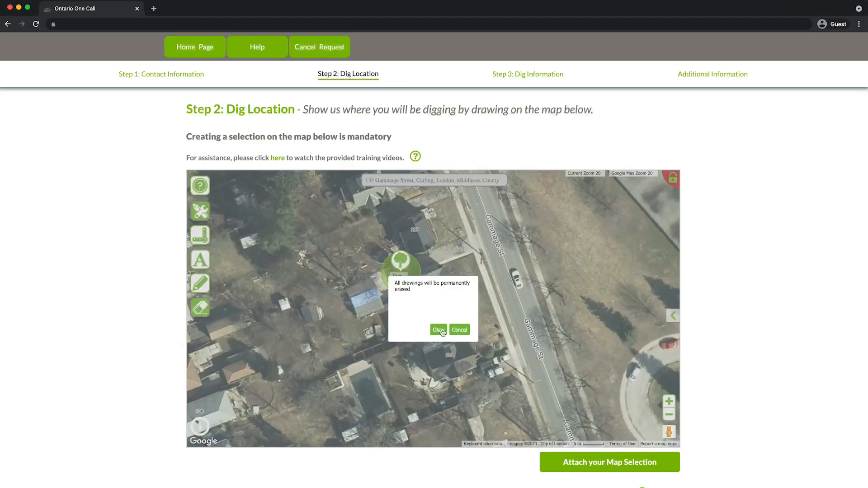
left_click(438, 333)
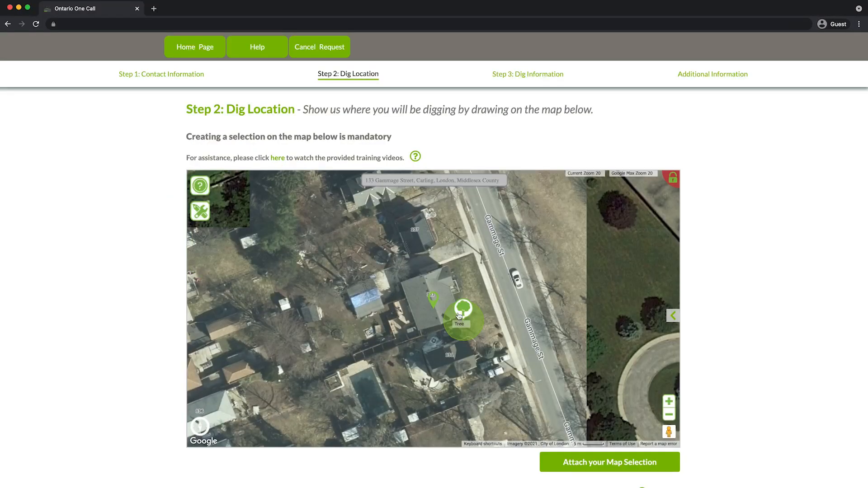
left_click(463, 317)
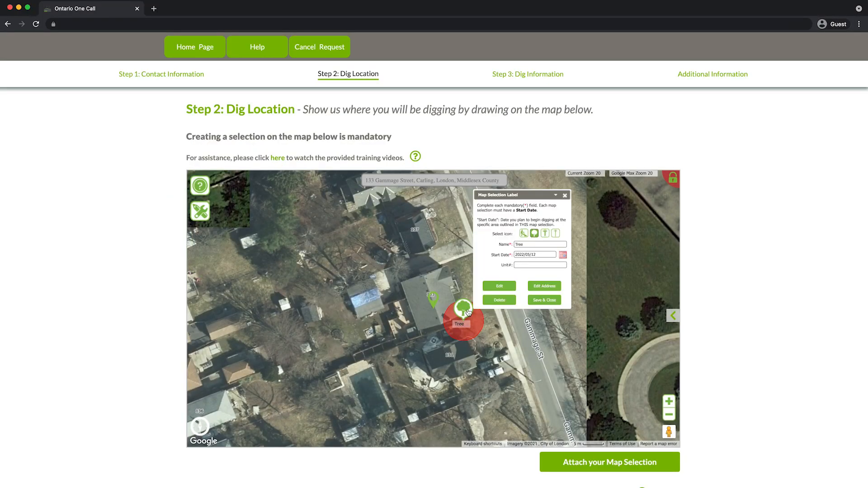
left_click(500, 300)
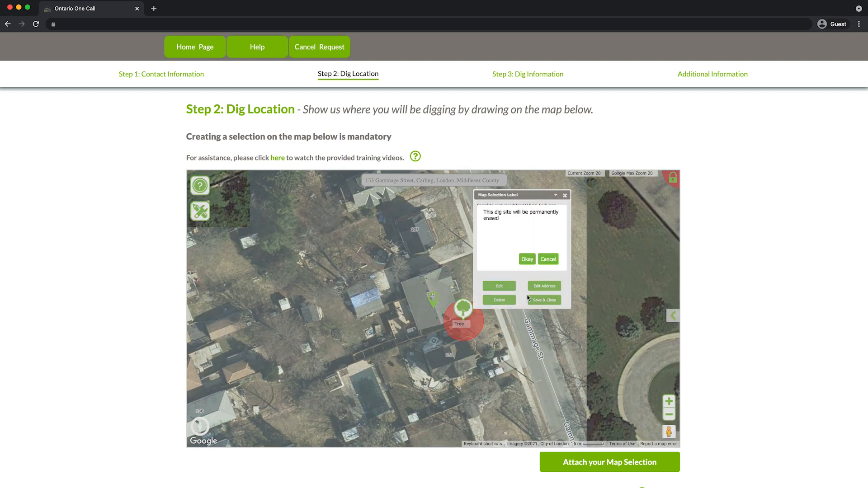
left_click(527, 259)
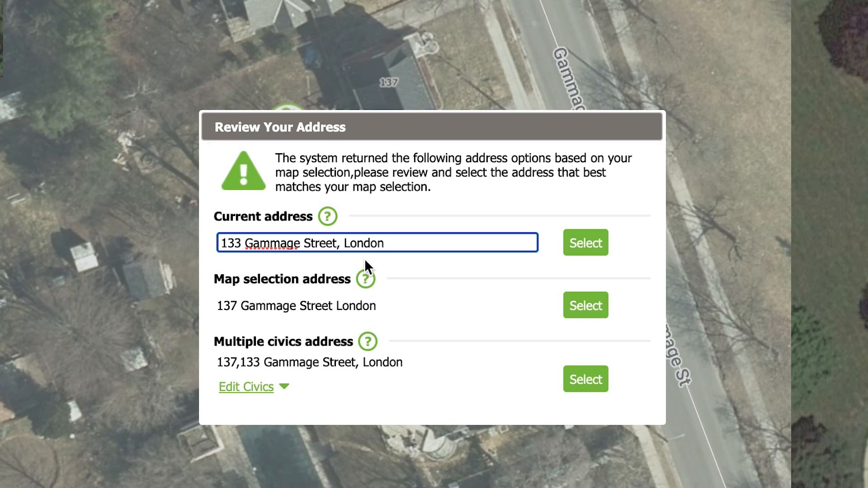
left_click(584, 242)
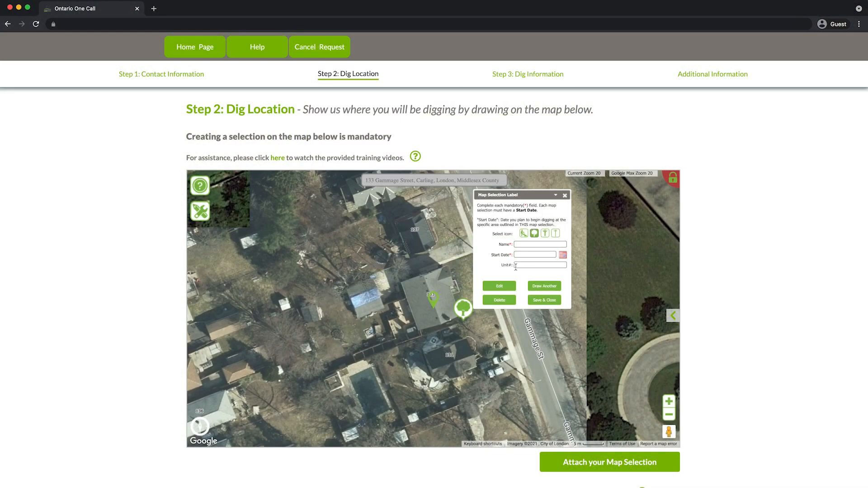
type("Tree")
left_click(563, 255)
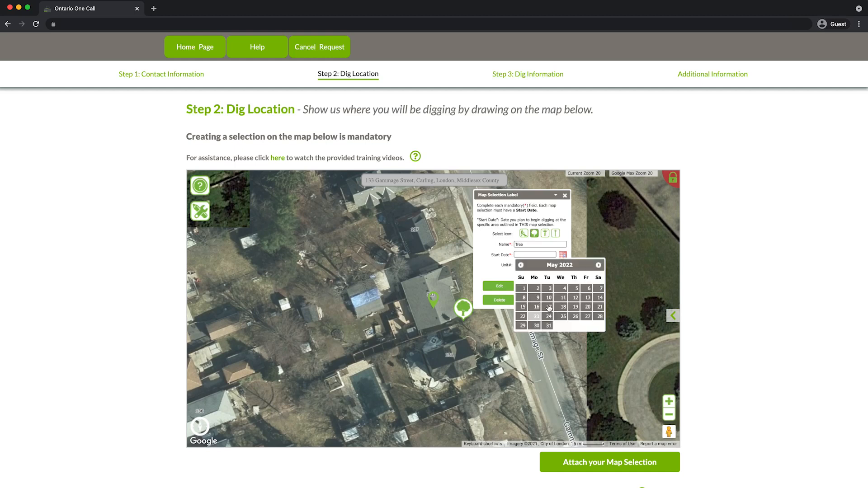
left_click(556, 305)
left_click(552, 301)
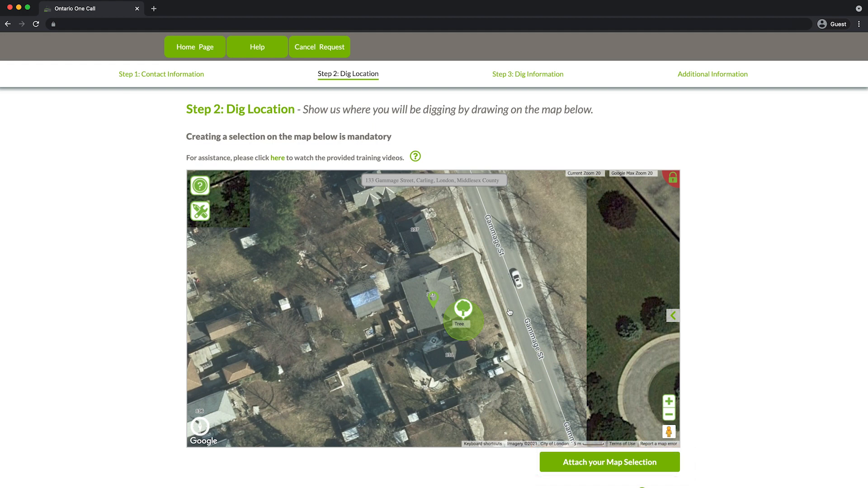
left_click(608, 462)
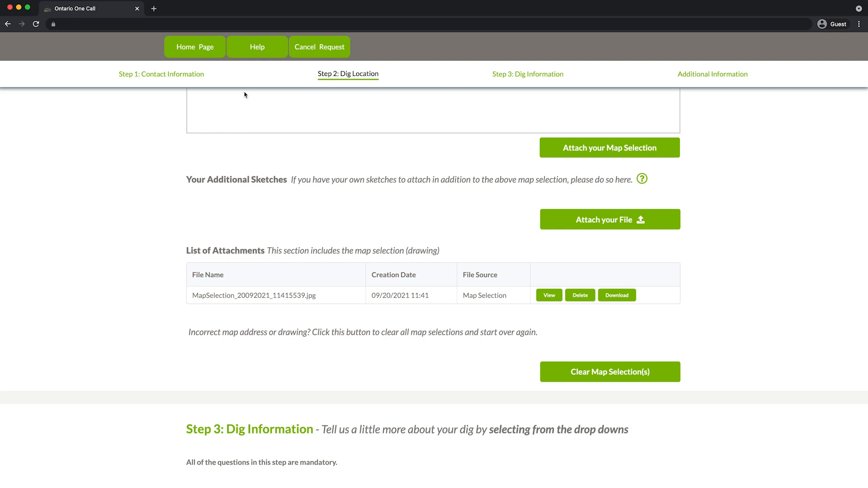
- Attach IC-Construction-Site-Plan_0.png from Documents as an additional sketch file
left_click(604, 218)
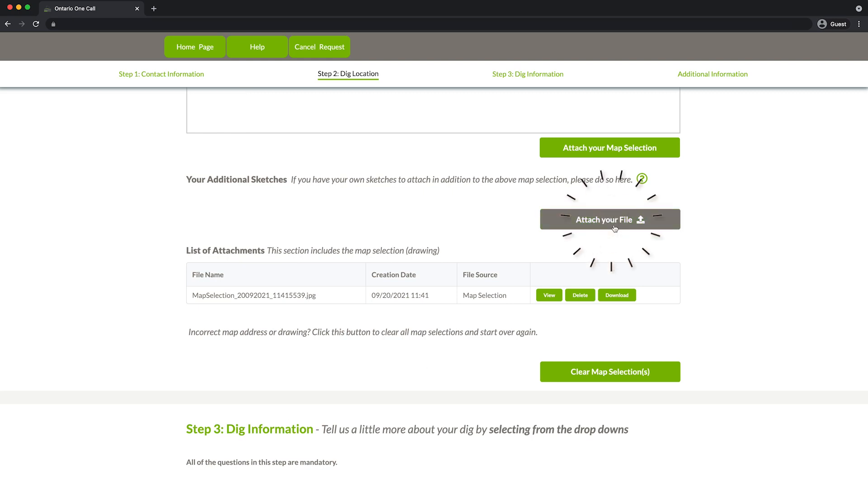
left_click(358, 198)
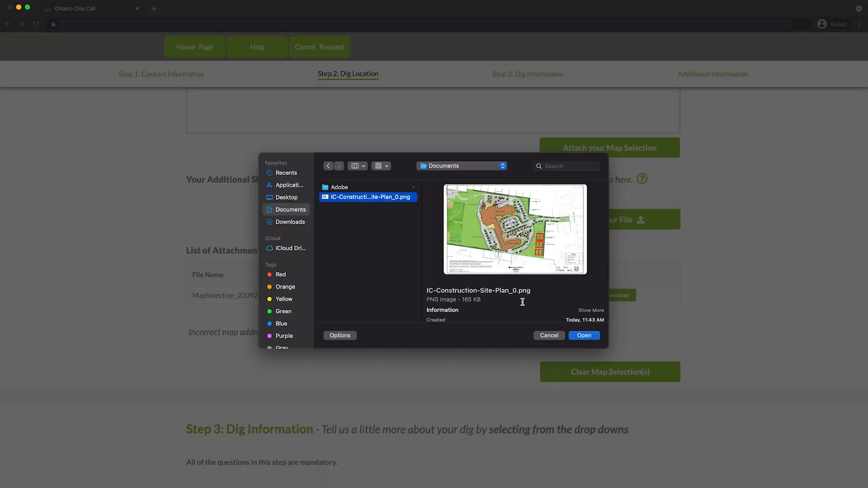
left_click(583, 336)
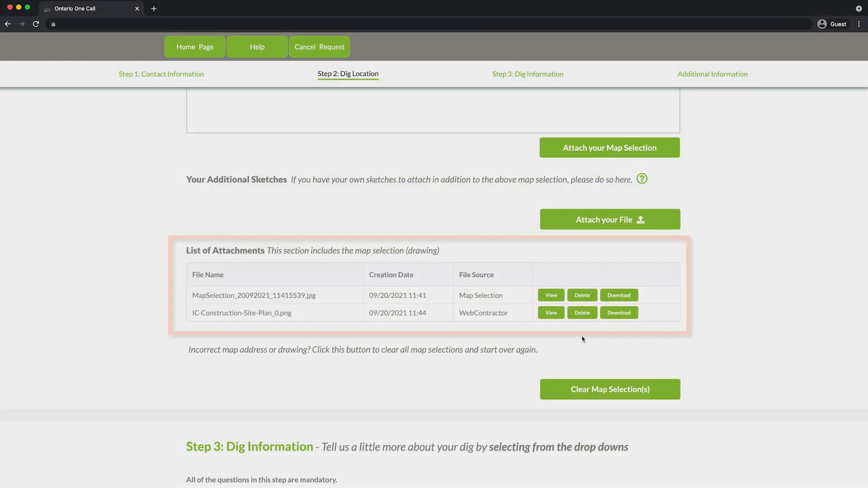